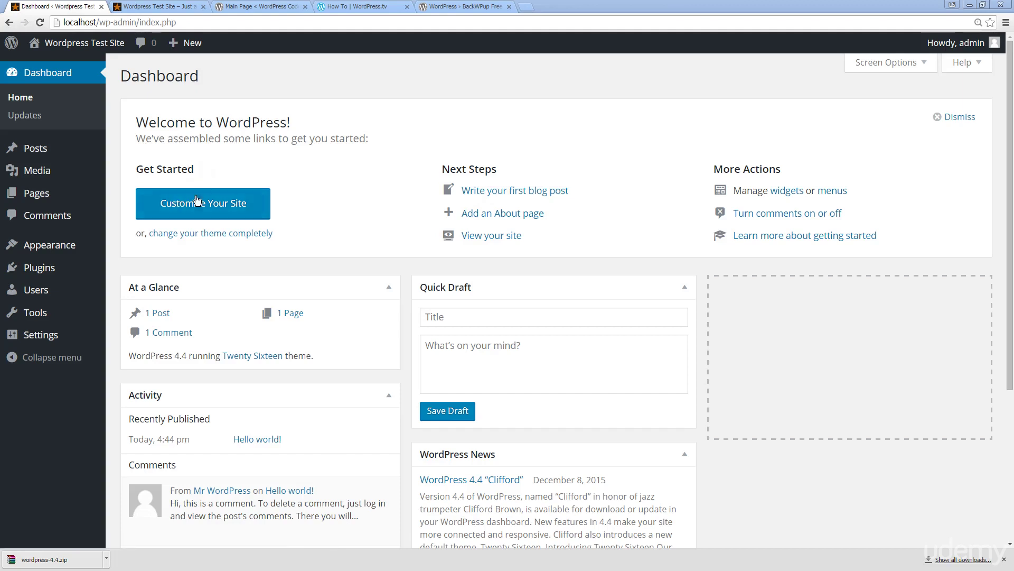
# Open the site customizer's color settings and try near-white #f9f9f9 and red #dd3333 as the background color
pyautogui.click(197, 203)
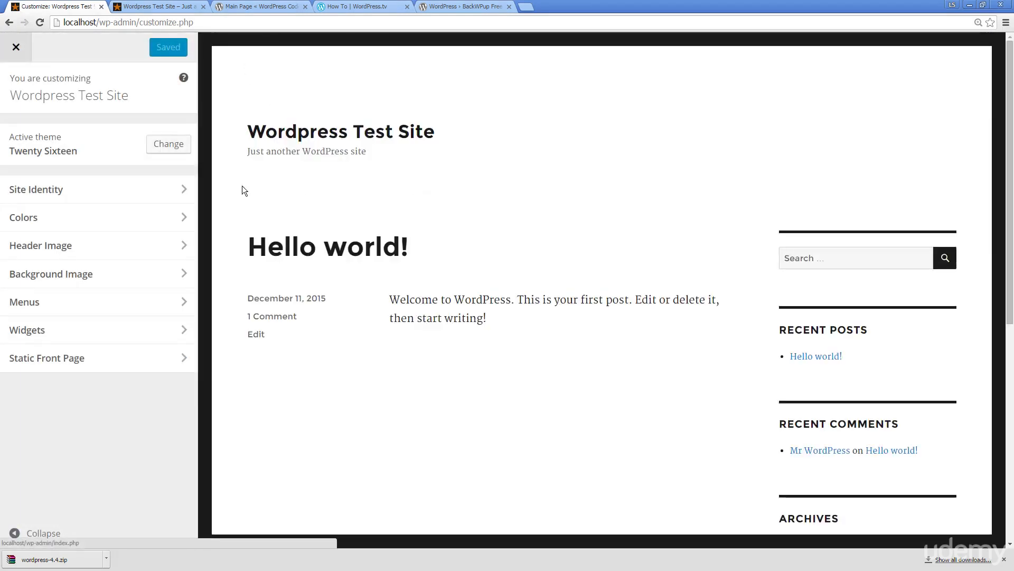
pyautogui.click(65, 217)
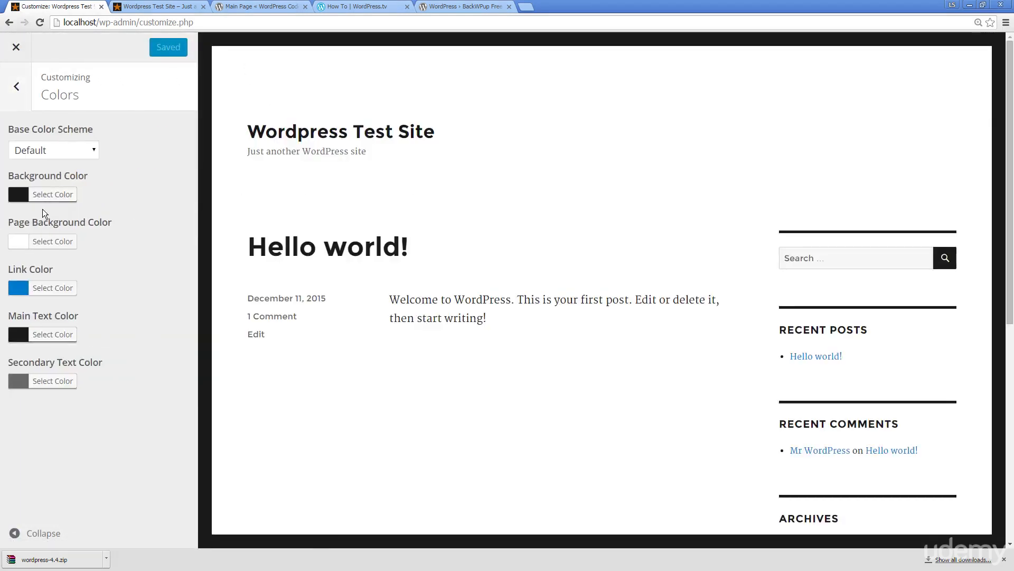
pyautogui.click(35, 198)
pyautogui.click(105, 220)
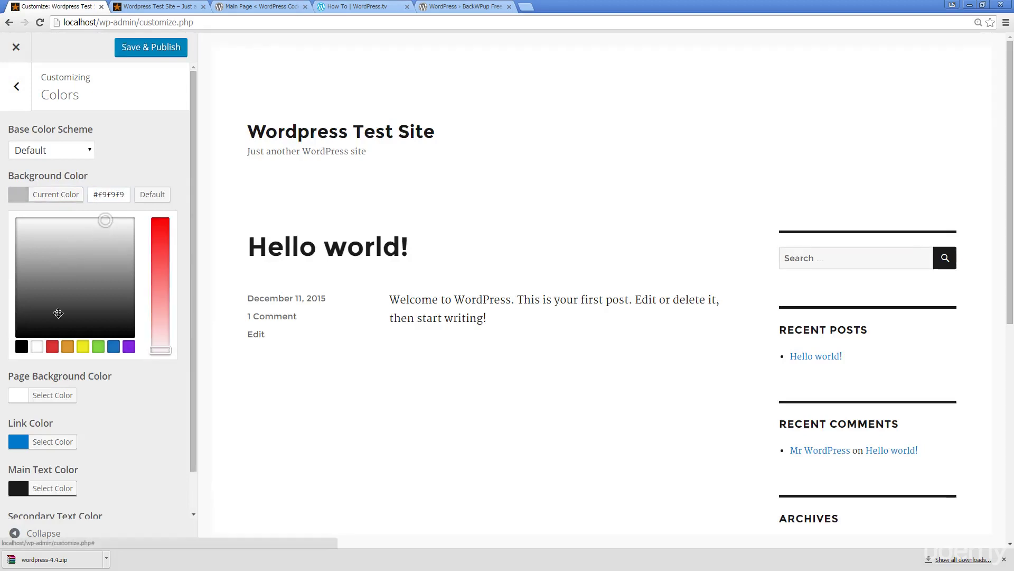
pyautogui.click(48, 349)
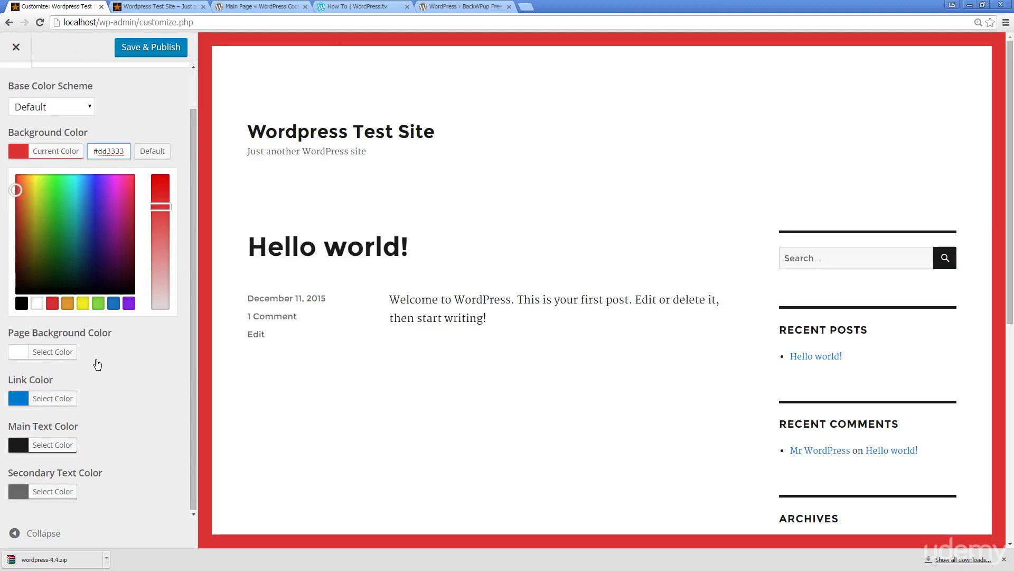
# Try dark red #3a0404, black #000000, yellow and purple #8224e3 as the site's background color
pyautogui.scroll(-1, 95, 363)
pyautogui.scroll(1, 58, 354)
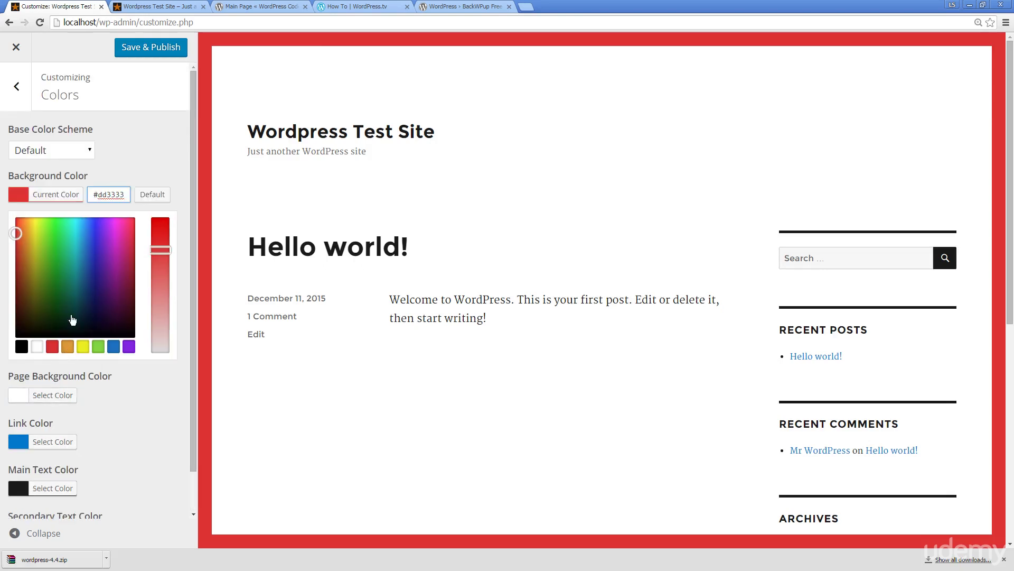
pyautogui.moveTo(73, 319); pyautogui.dragTo(21, 349)
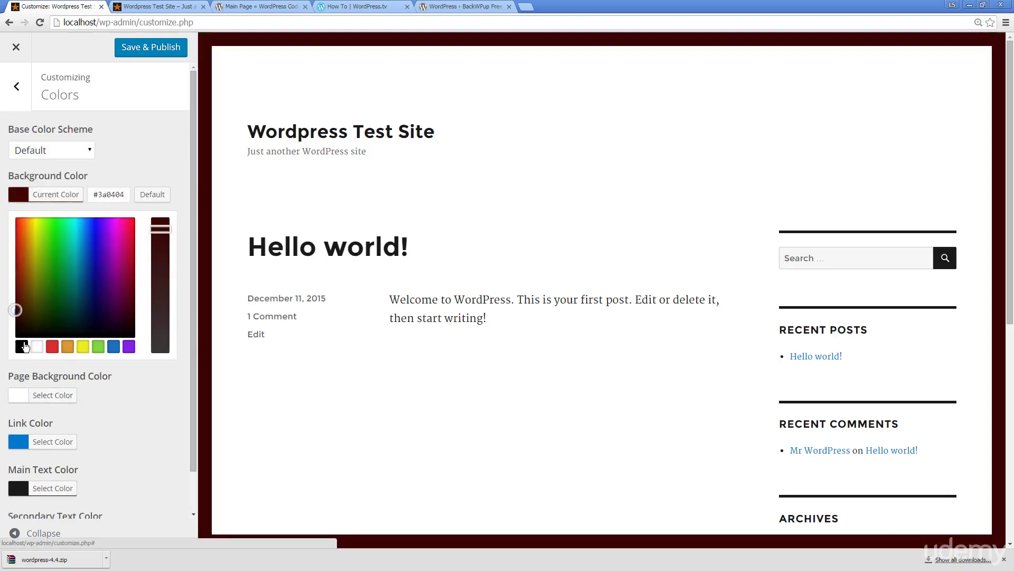
pyautogui.click(22, 347)
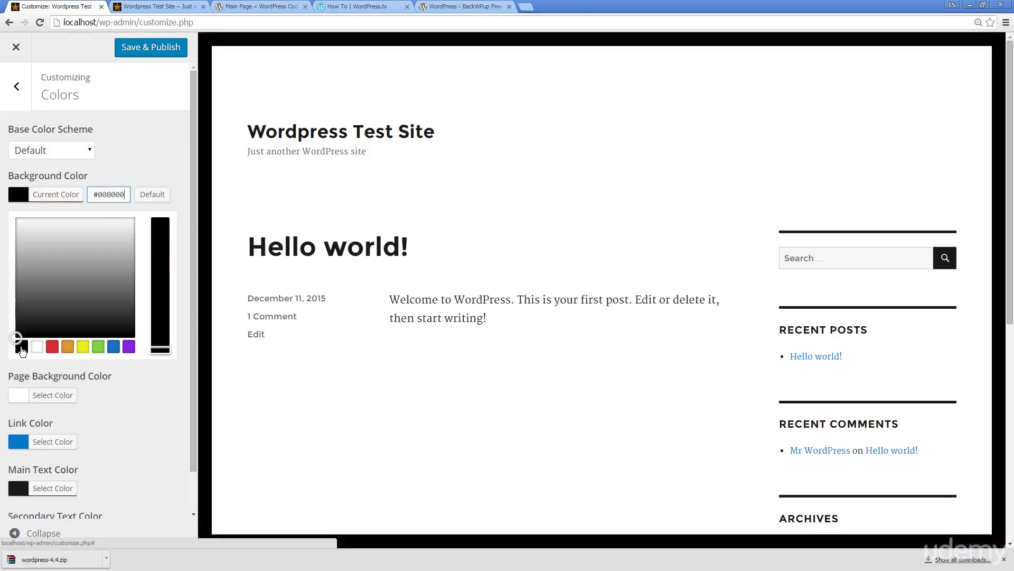
pyautogui.click(82, 348)
pyautogui.click(131, 349)
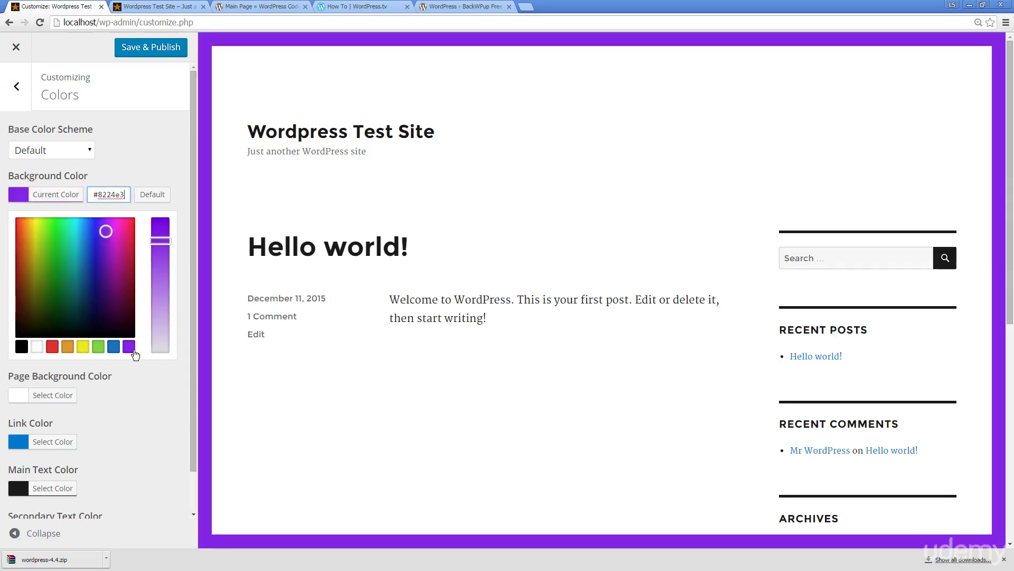
# Preview the Dark, Gray, Red and Yellow base color schemes and set the scheme to Gray
pyautogui.click(84, 146)
pyautogui.click(48, 180)
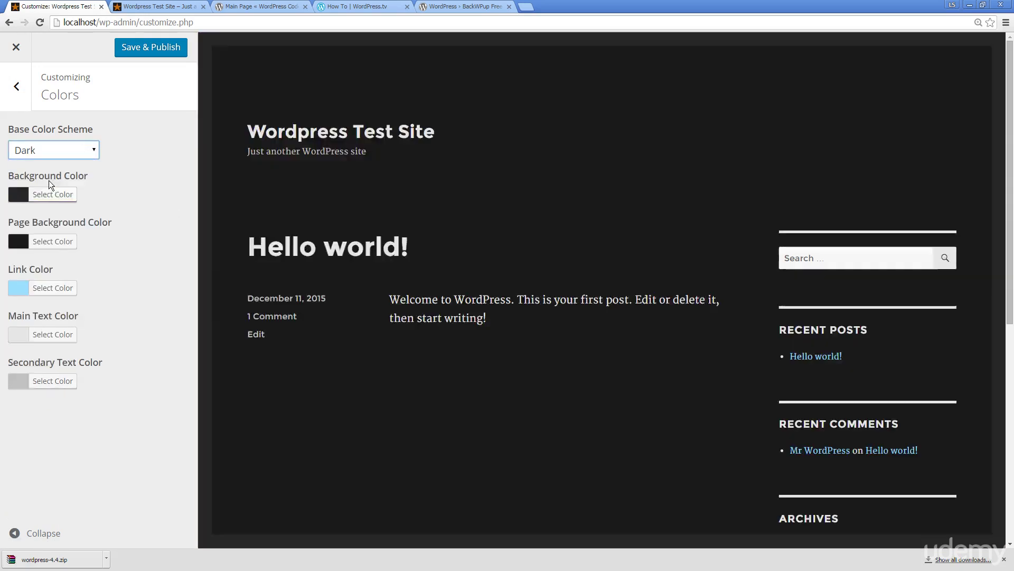
pyautogui.click(64, 150)
pyautogui.click(46, 192)
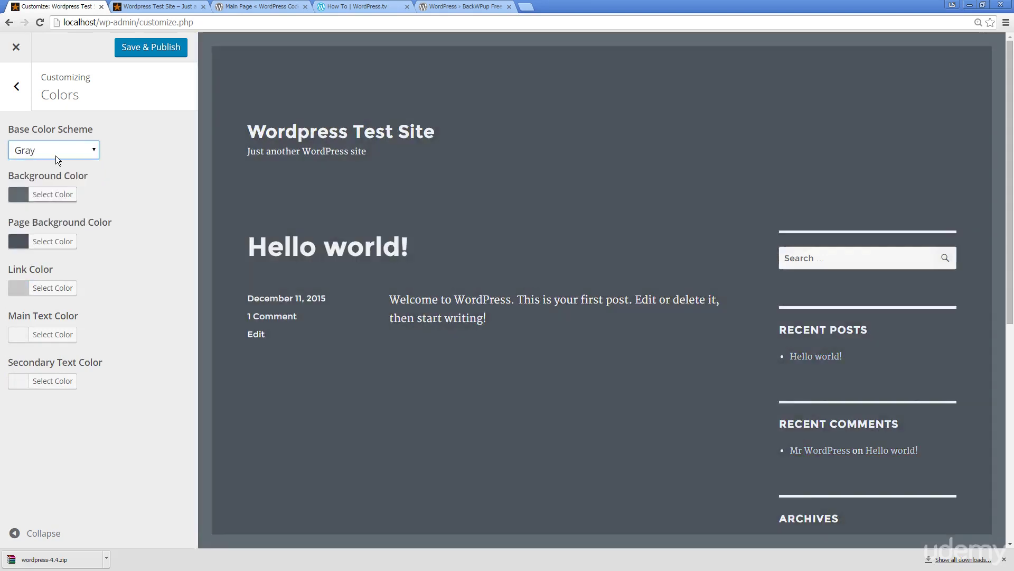
pyautogui.click(57, 152)
pyautogui.click(38, 205)
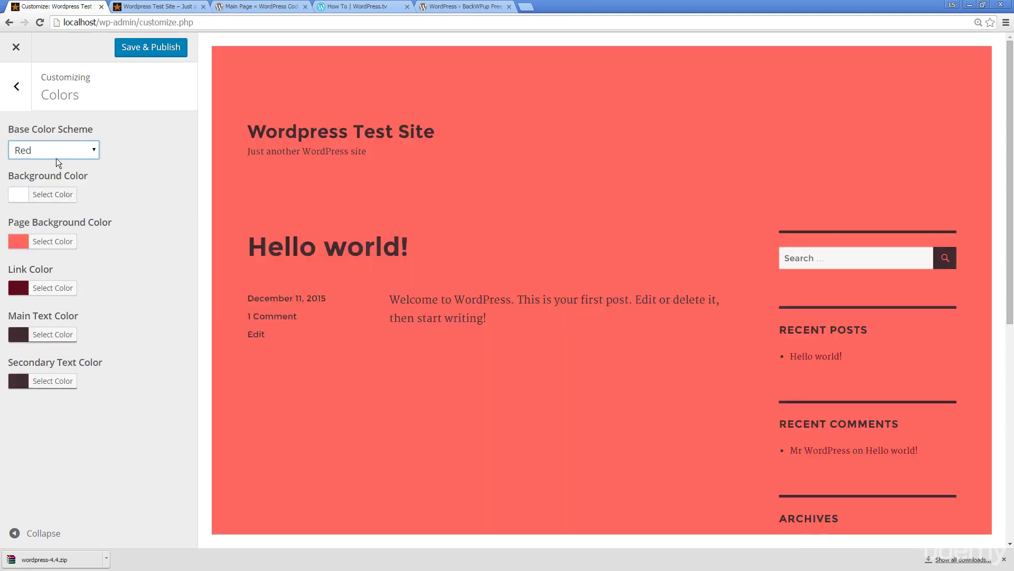
pyautogui.click(56, 156)
pyautogui.click(50, 217)
pyautogui.click(59, 150)
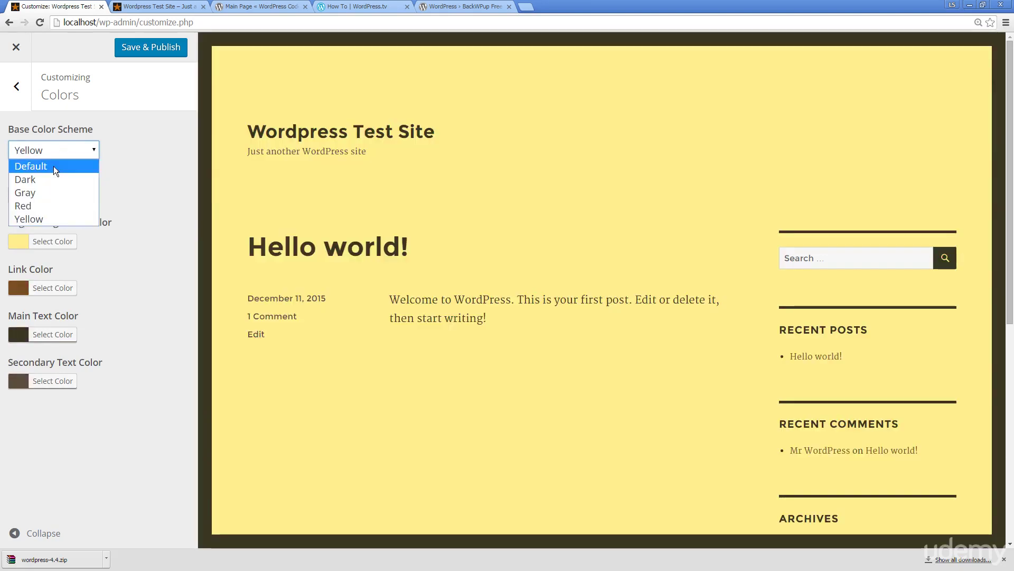
pyautogui.click(43, 191)
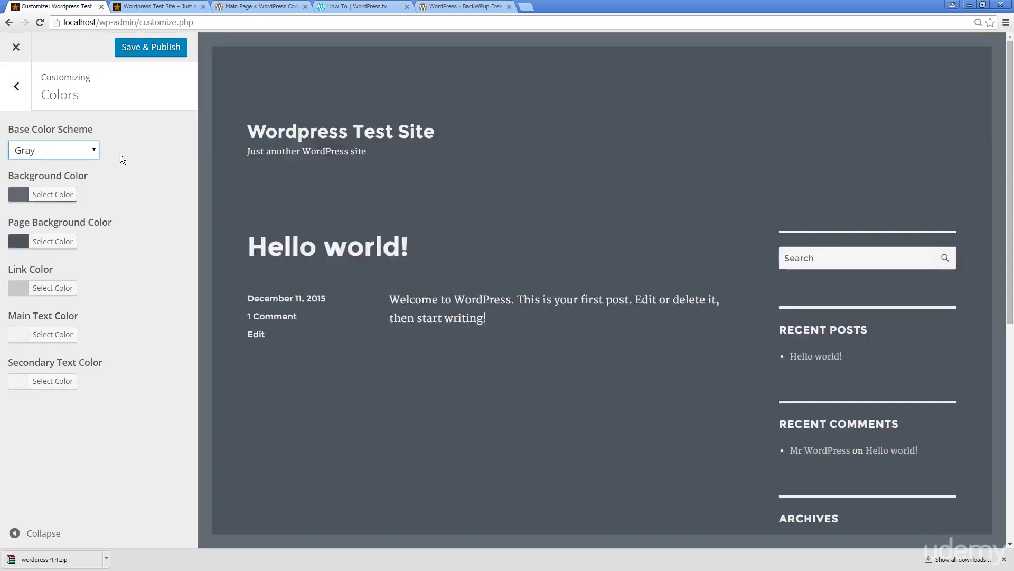
# View the header image settings and leave the customizer for the dashboard, discarding the unsaved changes
pyautogui.click(17, 86)
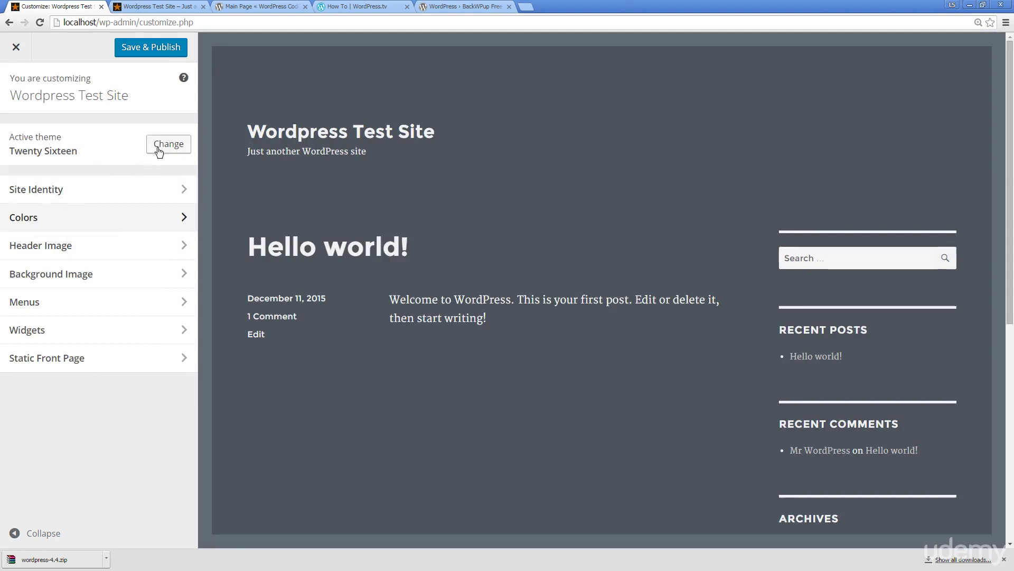
pyautogui.click(20, 248)
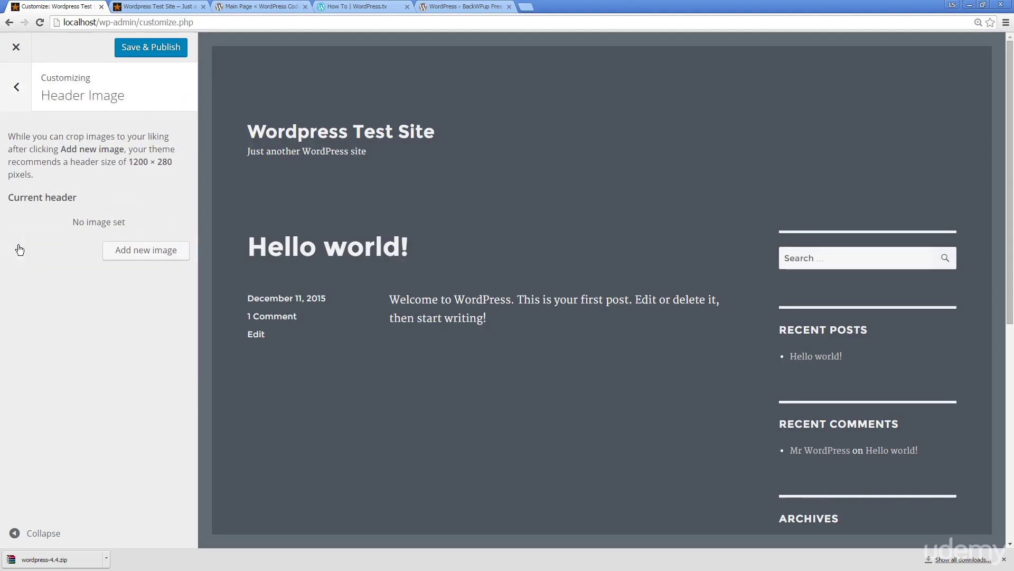
pyautogui.click(15, 48)
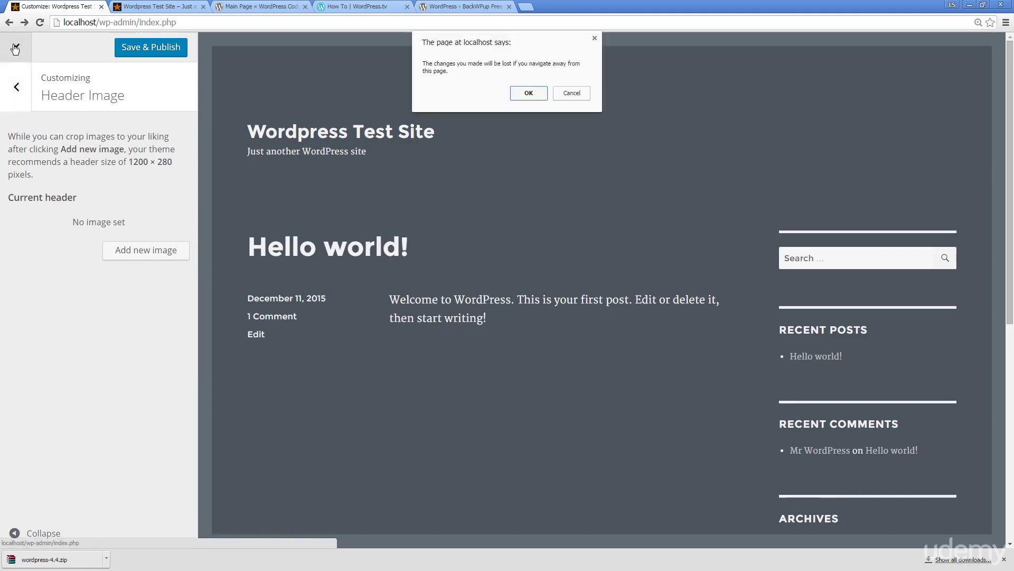
pyautogui.click(530, 93)
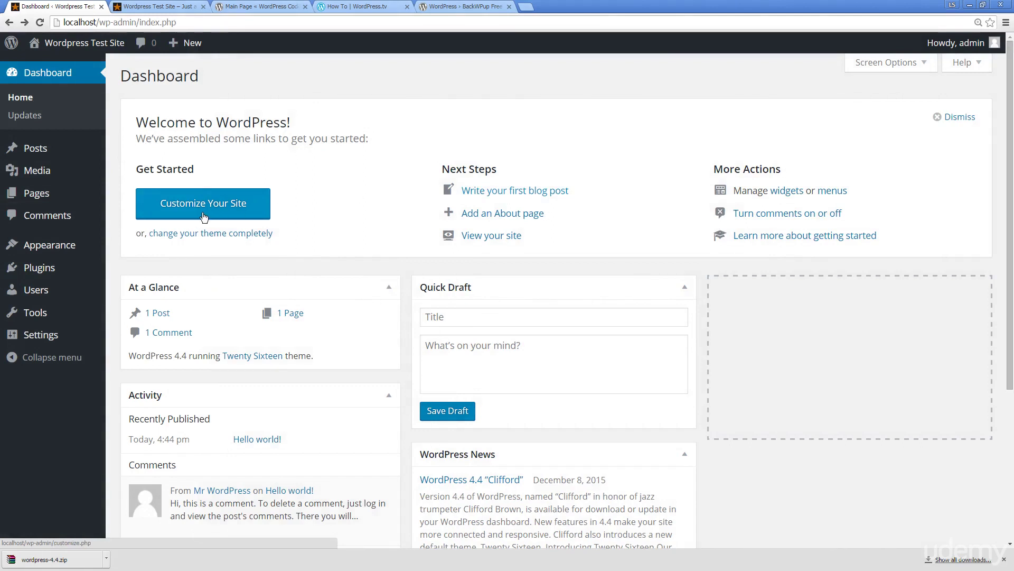
pyautogui.moveTo(23, 246)
pyautogui.moveTo(782, 115); pyautogui.dragTo(763, 168)
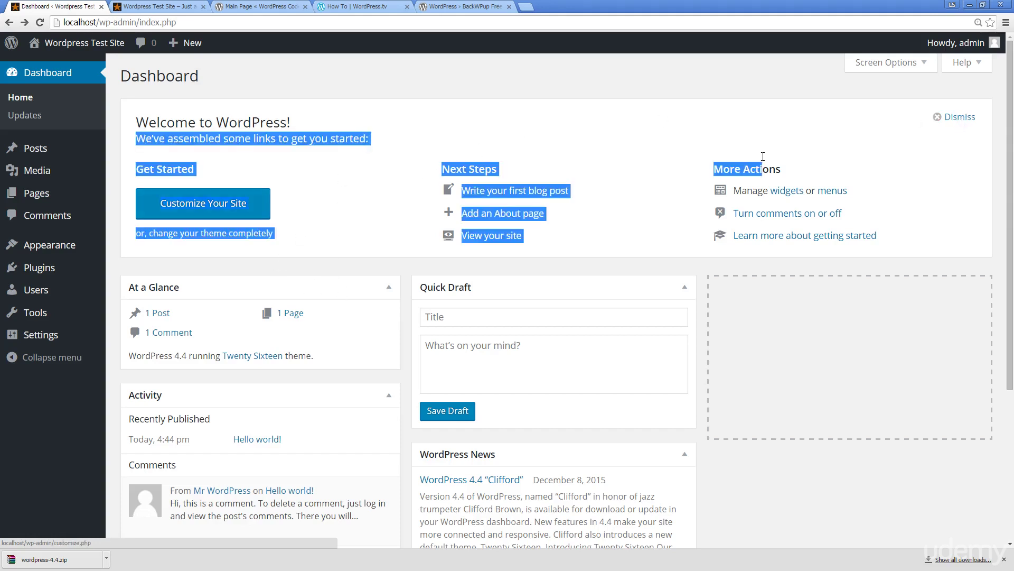
pyautogui.click(764, 515)
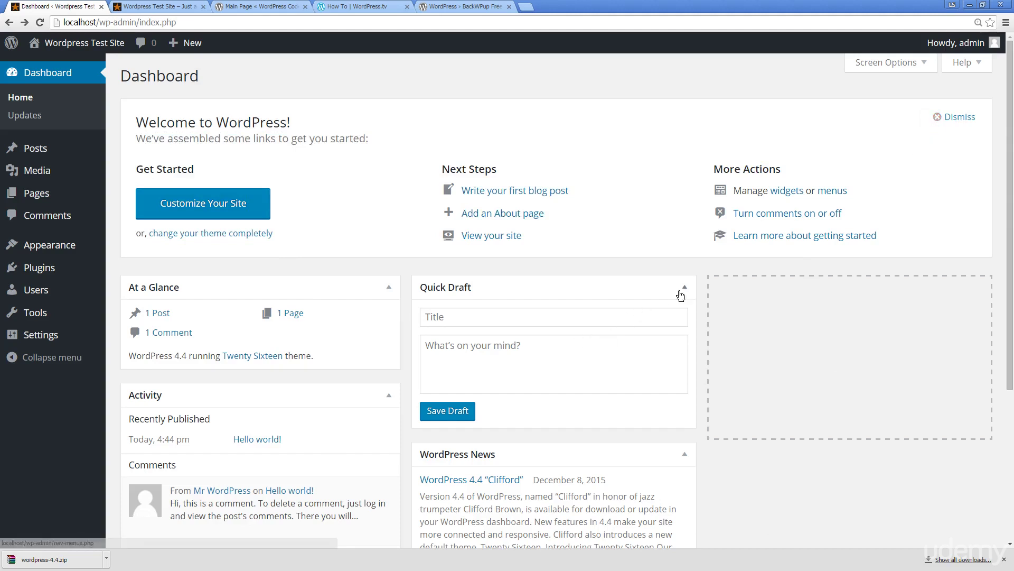
pyautogui.moveTo(639, 277); pyautogui.dragTo(389, 129)
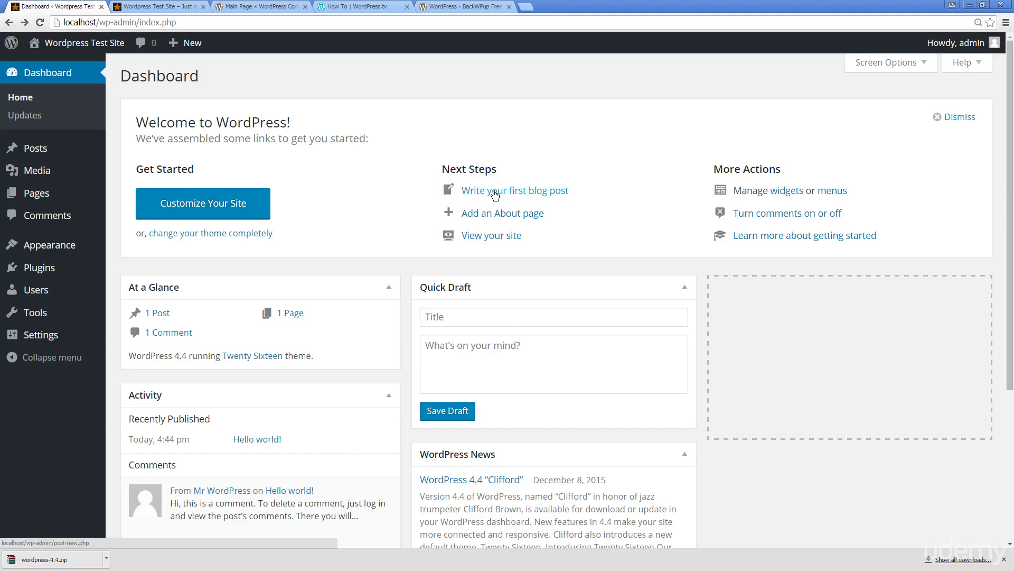
pyautogui.moveTo(53, 160)
pyautogui.moveTo(51, 193)
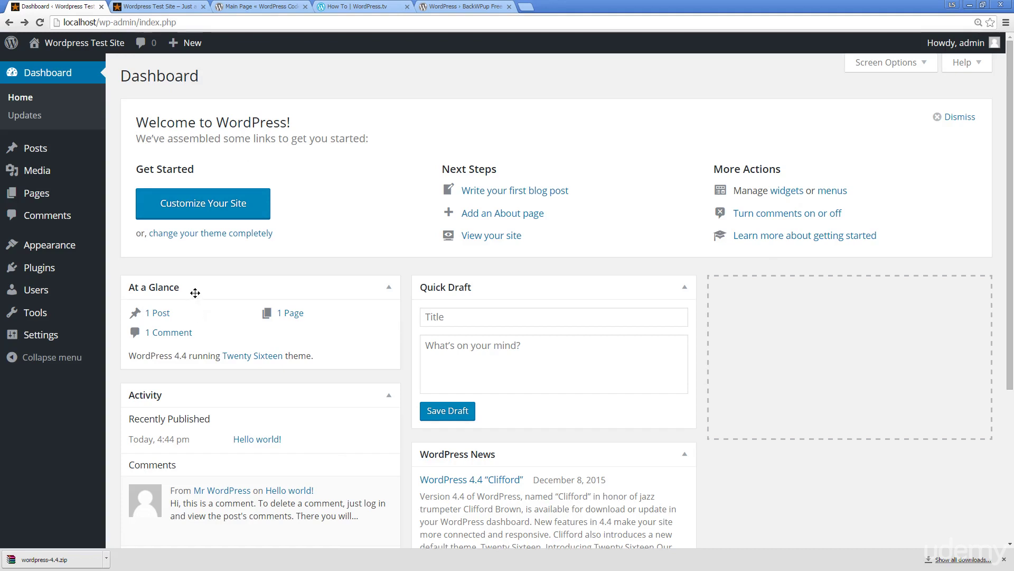
# Move the At a Glance widget to the empty third dashboard column, and collapse and re-expand the Activity widget
pyautogui.moveTo(195, 292); pyautogui.dragTo(840, 446)
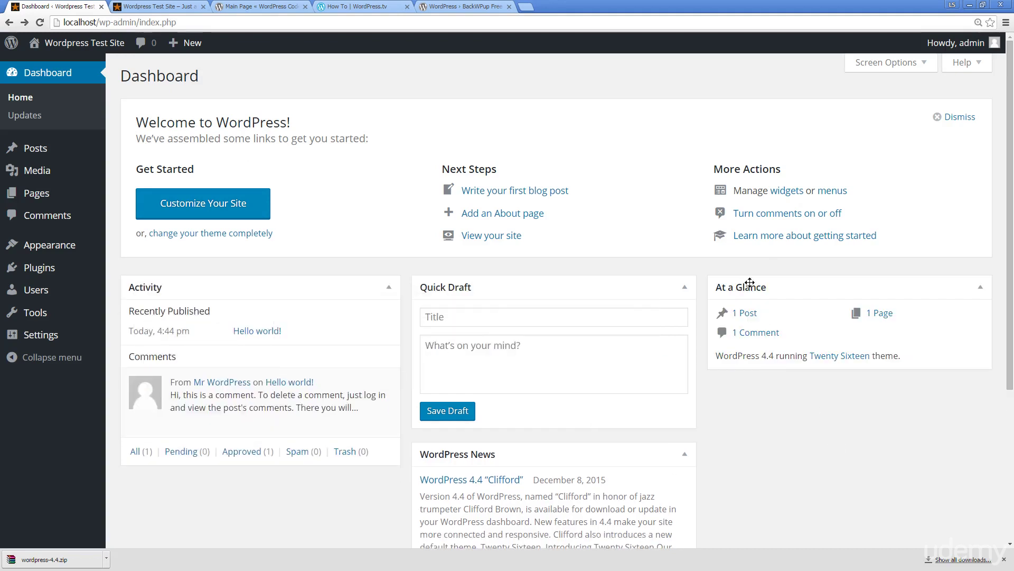
pyautogui.click(389, 288)
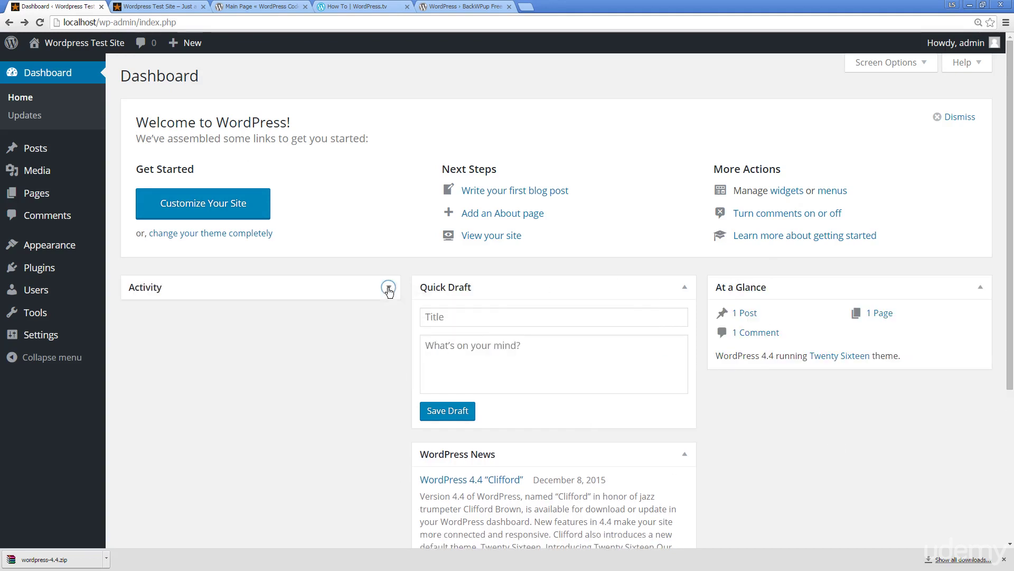
pyautogui.click(389, 288)
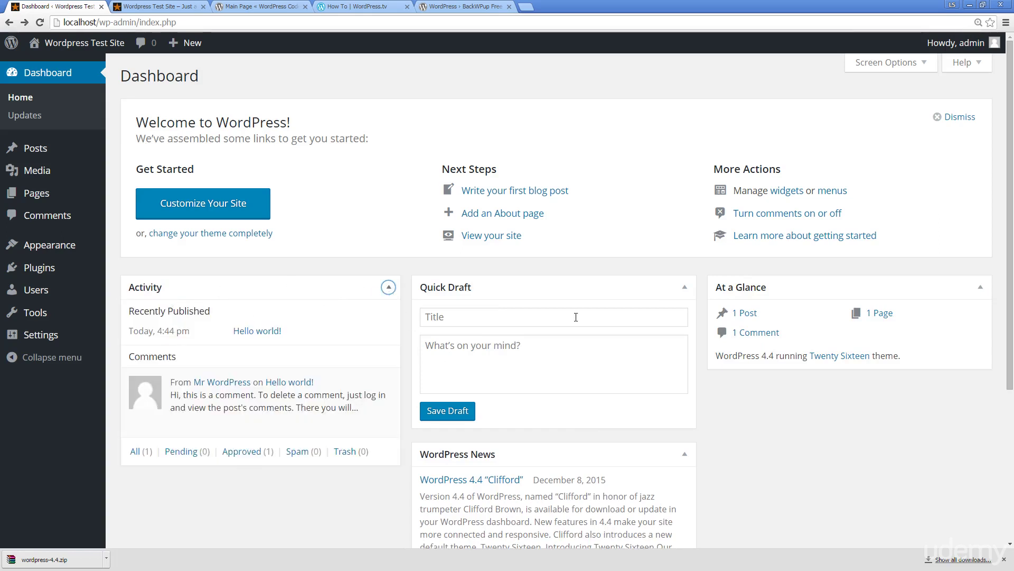
# Save a quick draft titled "quick post" with the content "hello"
pyautogui.click(469, 318)
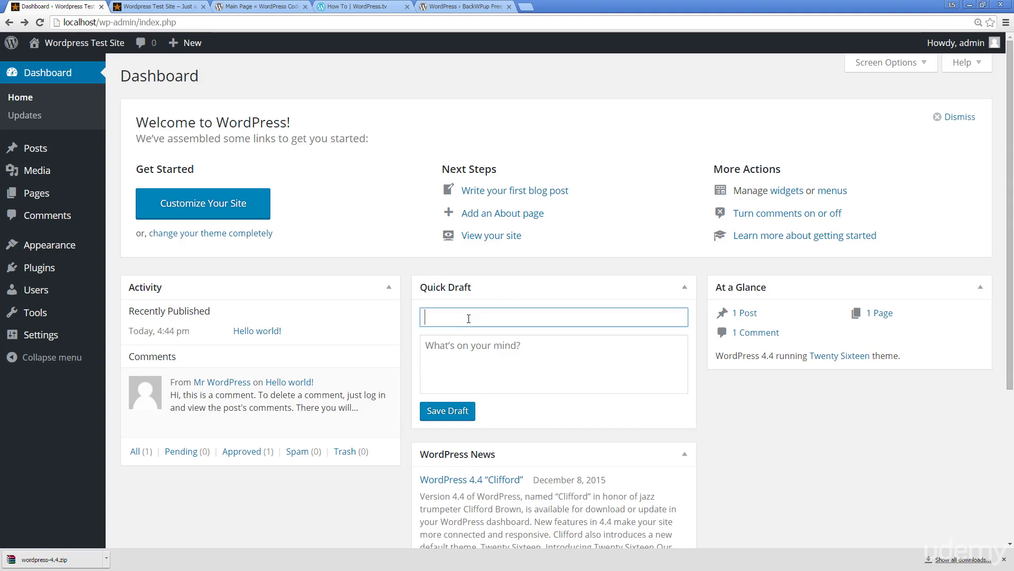
pyautogui.write('quick post')
pyautogui.press('Tab')
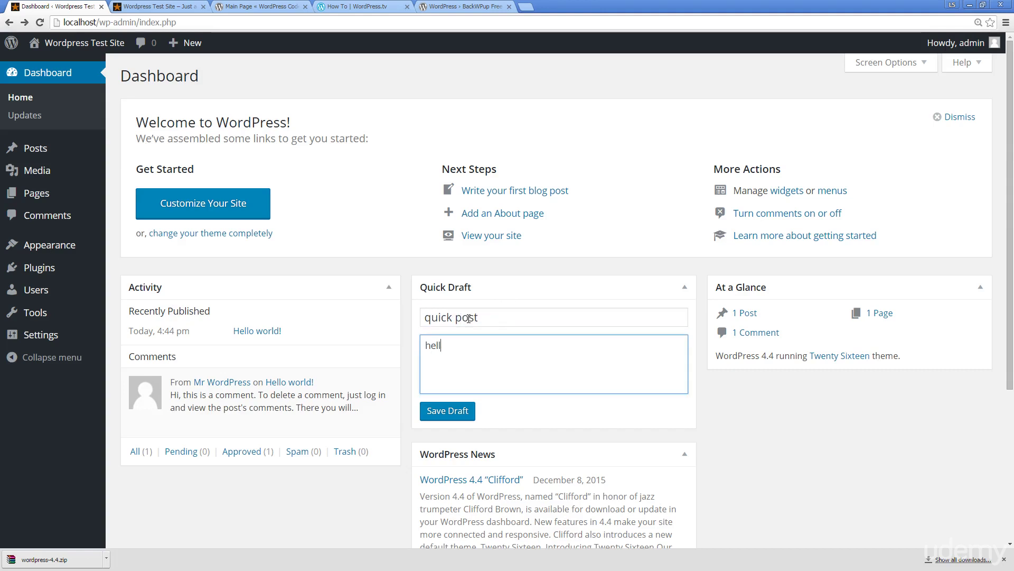
pyautogui.click(454, 416)
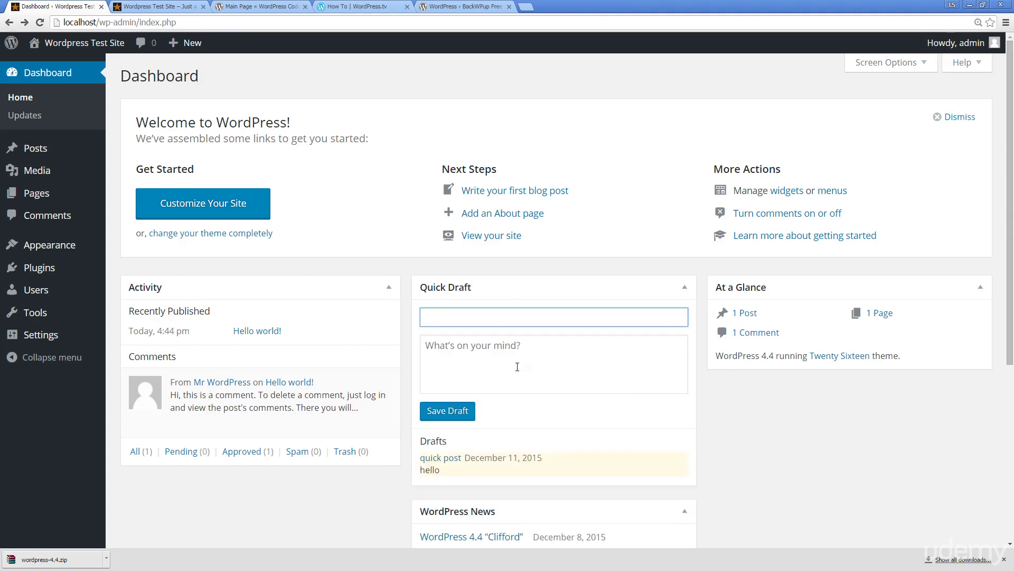
# Collapse the WordPress News widget below the Quick Draft widget
pyautogui.scroll(-3, 472, 328)
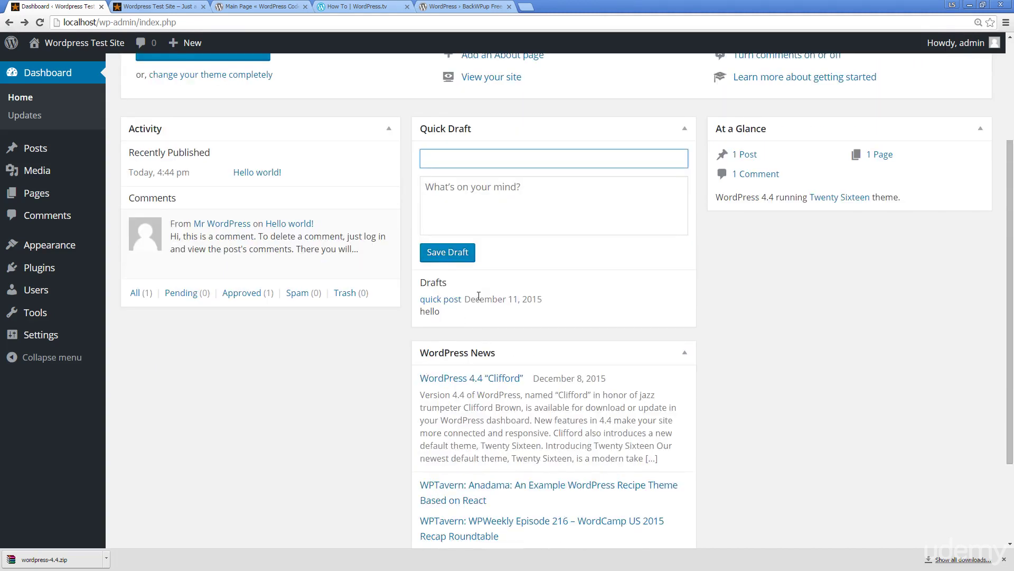
pyautogui.scroll(-1, 479, 296)
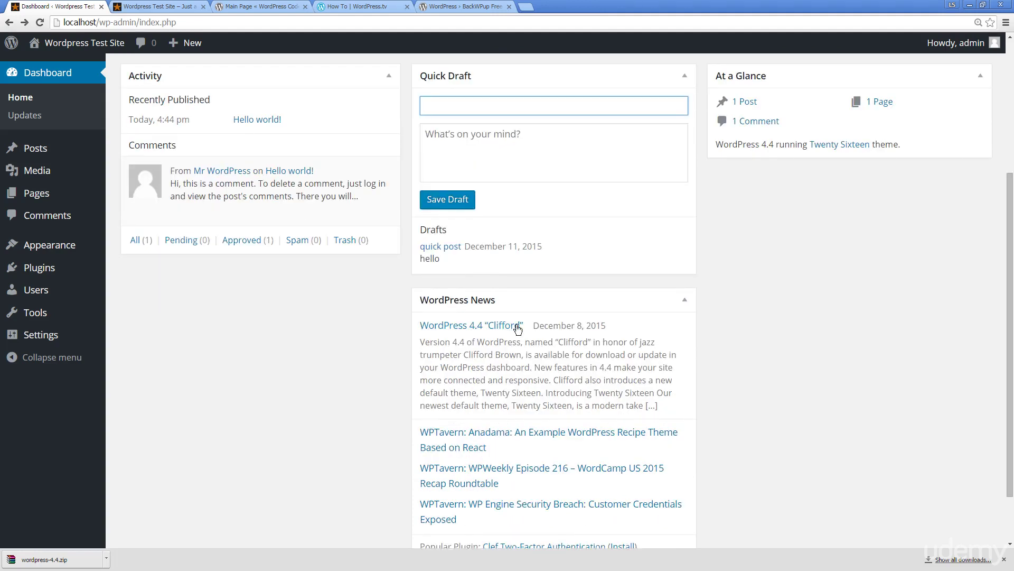
pyautogui.scroll(-2, 517, 329)
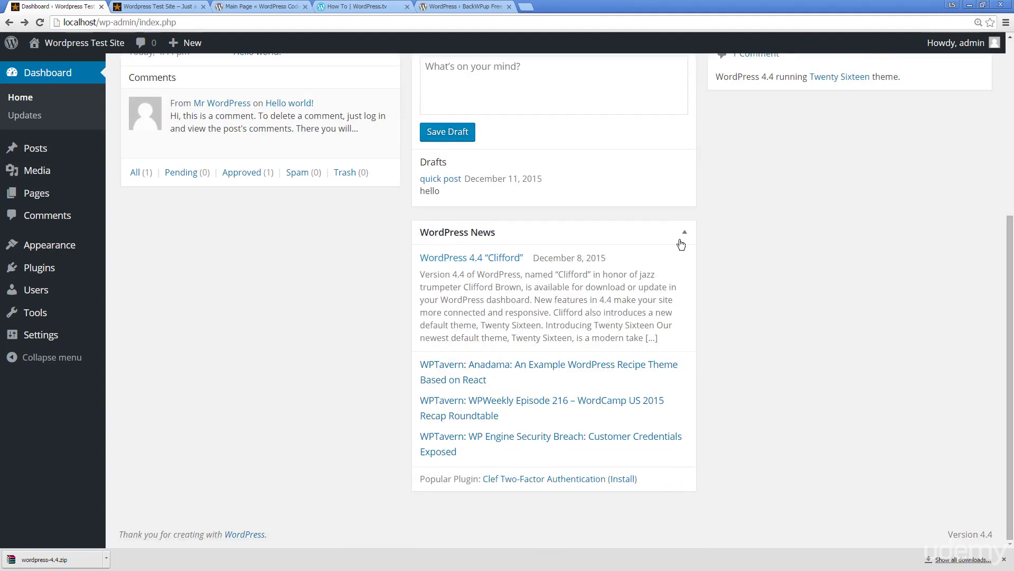
pyautogui.click(684, 232)
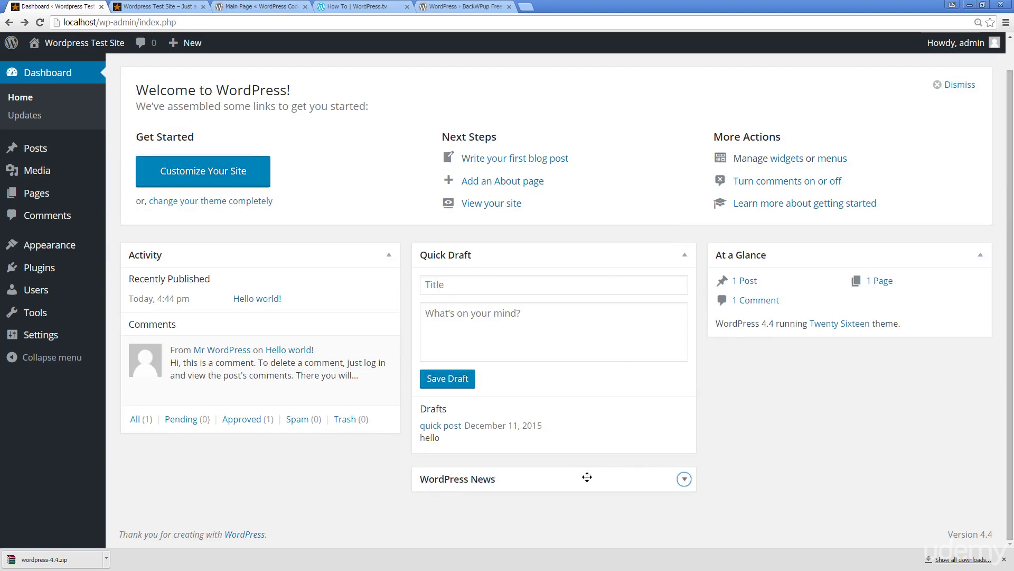
# Try to move the WordPress News widget into the third dashboard column beneath At a Glance
pyautogui.moveTo(587, 477); pyautogui.dragTo(873, 391)
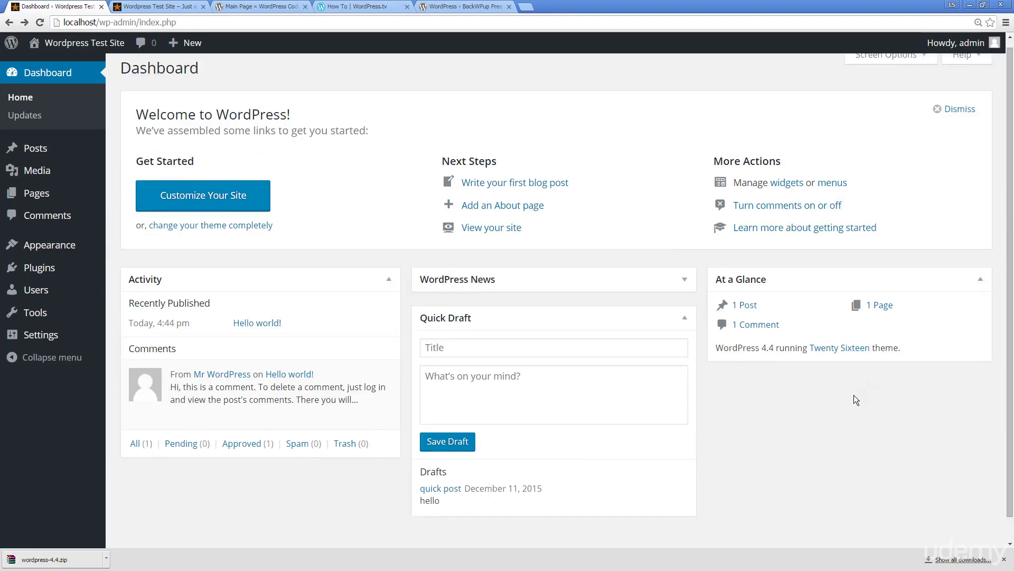
pyautogui.moveTo(453, 276); pyautogui.dragTo(810, 382)
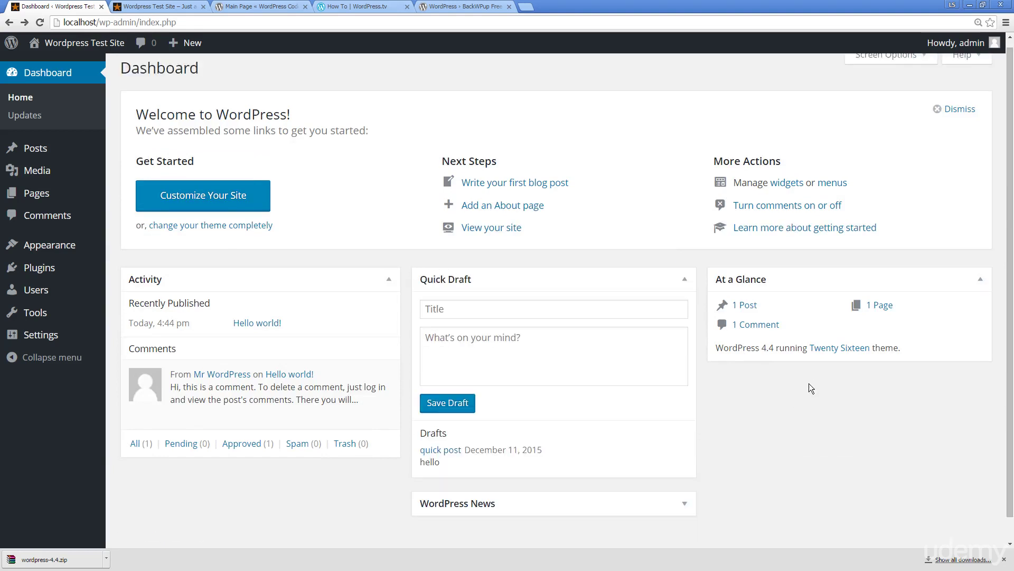
# Display the built-in help for the dashboard screen
pyautogui.scroll(1, 796, 328)
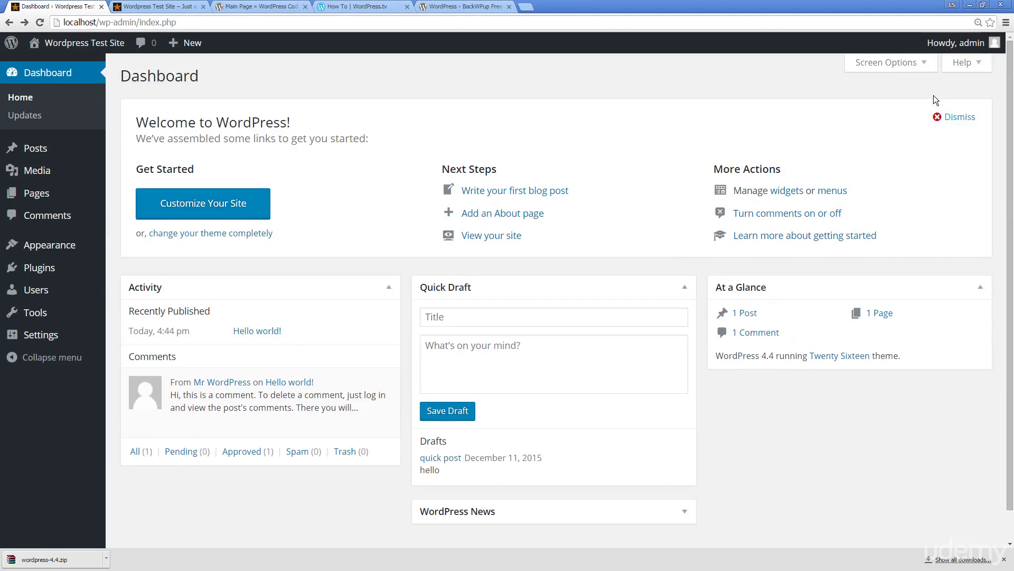
pyautogui.click(978, 67)
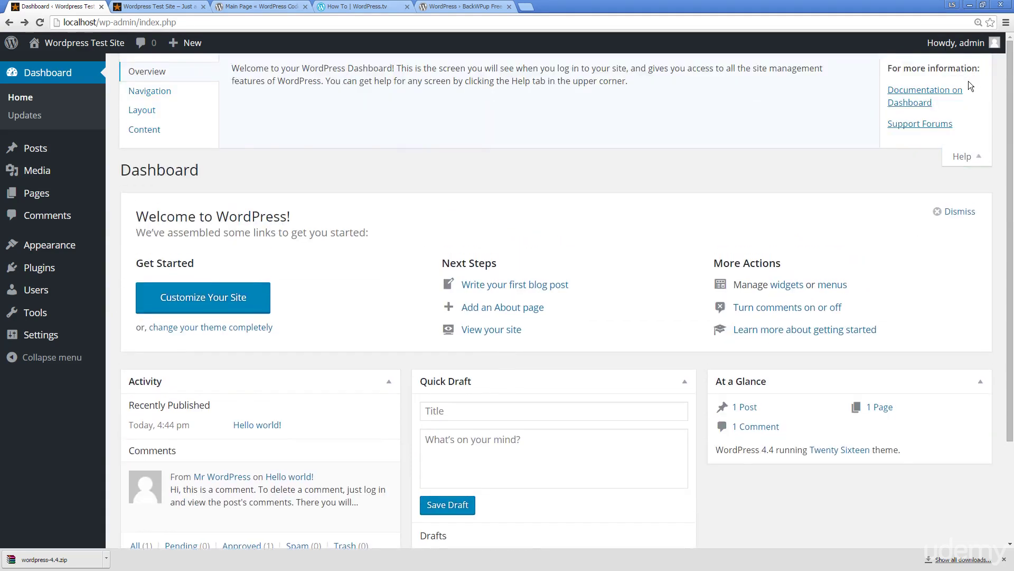
# Open the Documentation on Dashboard help link in a new tab and read through its default dashboard widget descriptions
pyautogui.rightClick(898, 102)
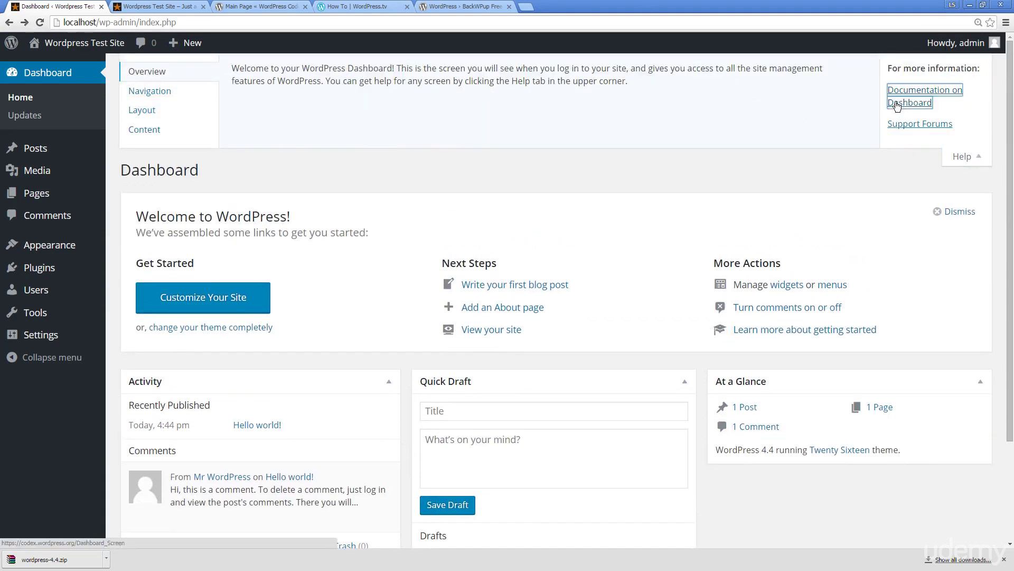
pyautogui.click(911, 108)
pyautogui.click(140, 7)
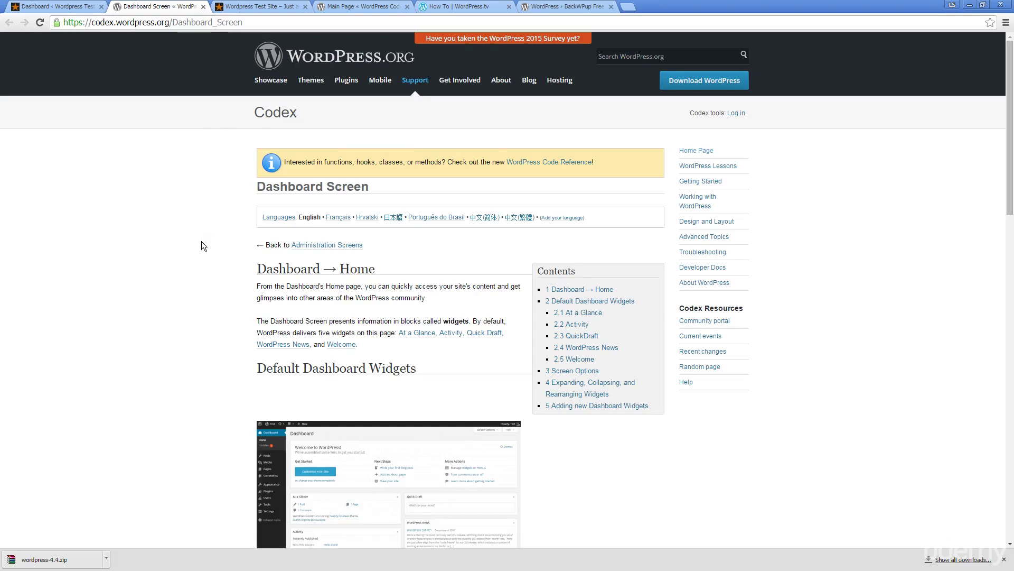
pyautogui.scroll(-13, 198, 244)
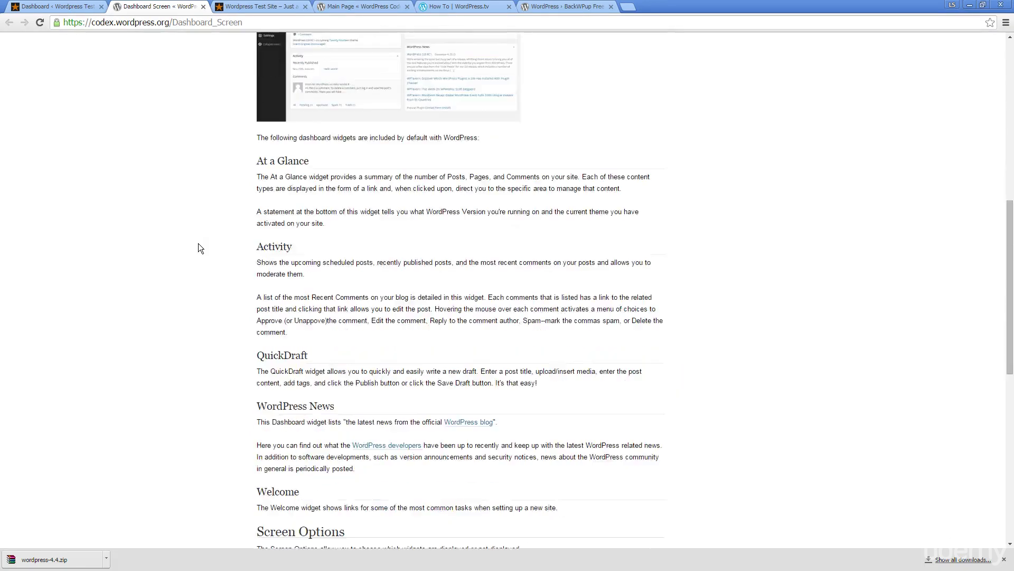
pyautogui.scroll(5, 199, 242)
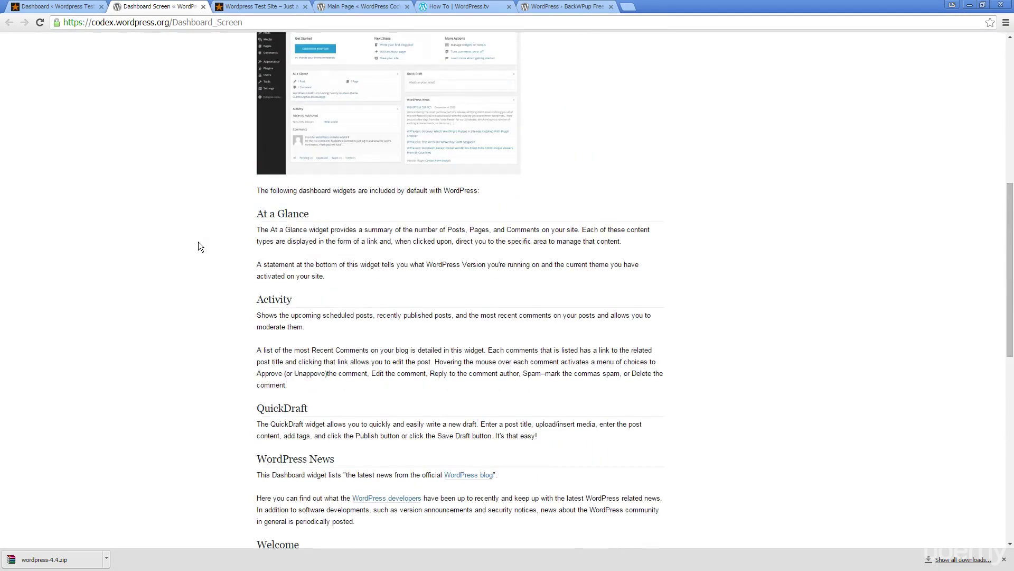
pyautogui.scroll(-7, 199, 244)
pyautogui.scroll(17, 200, 240)
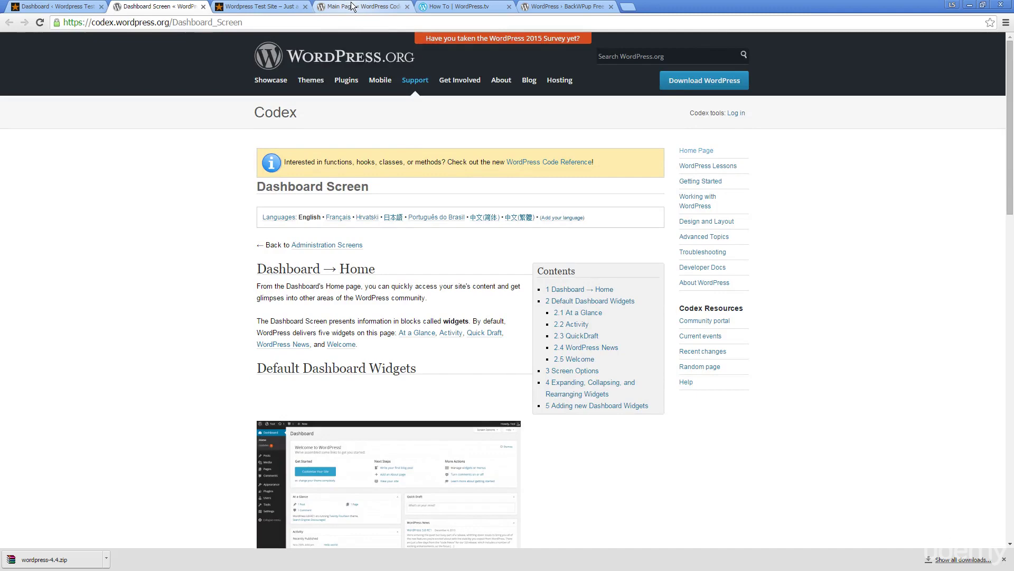
# Look over the topic links on the WordPress Codex main page, including the theme, plugin and contribution sections
pyautogui.click(353, 7)
pyautogui.hotkey('ctrl', 'pageup')
pyautogui.hotkey('ctrl', 'pageup')
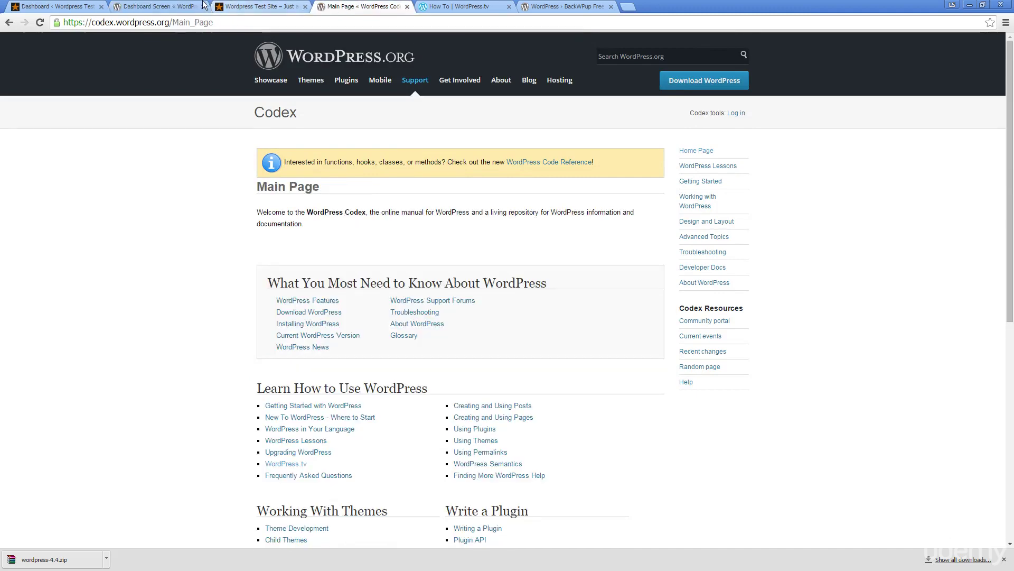
pyautogui.click(370, 5)
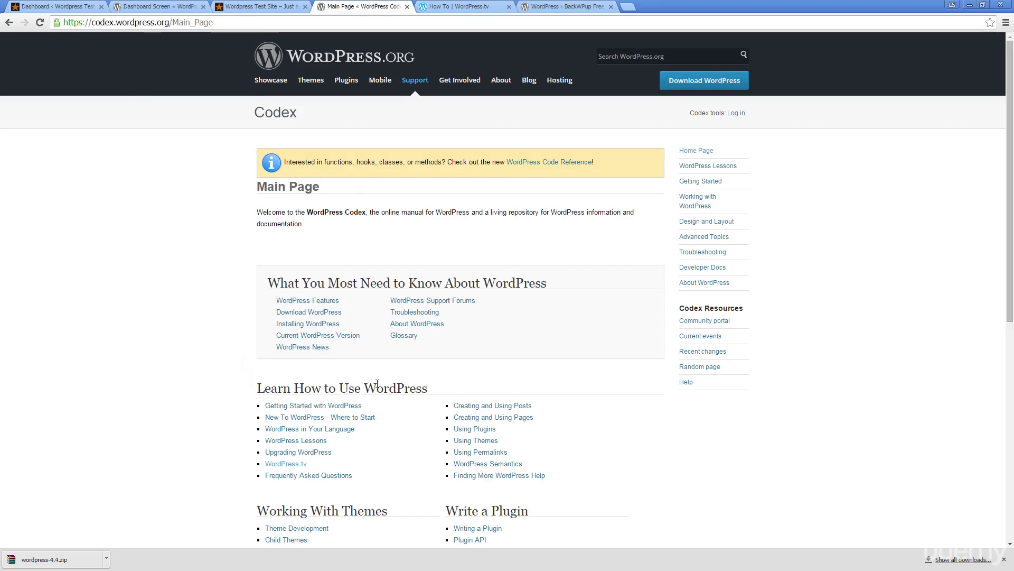
pyautogui.scroll(-2, 377, 384)
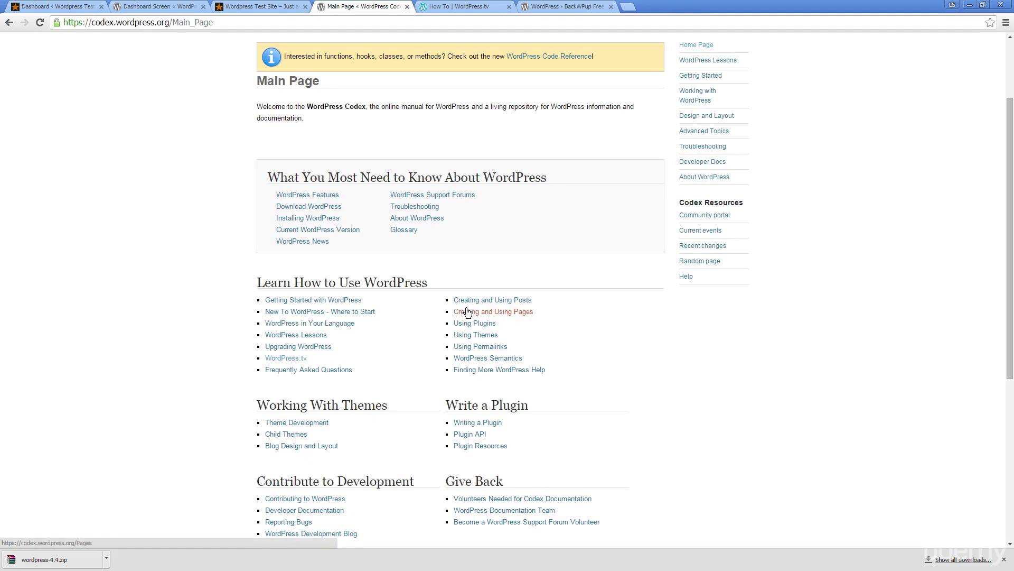
pyautogui.scroll(-3, 397, 327)
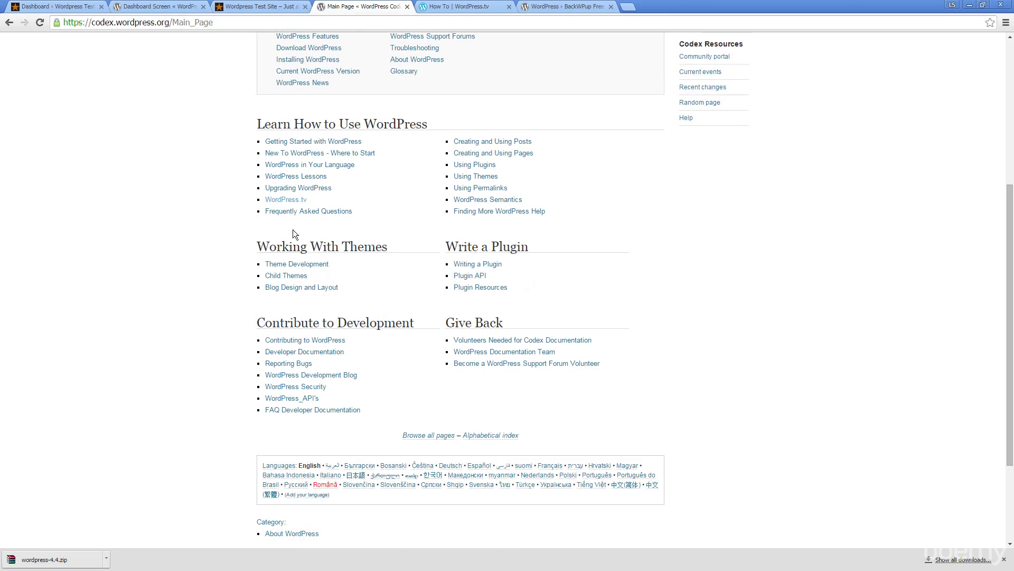
# View the already open WordPress.tv How To page and the BackWPup Free page in the Plugin Directory
pyautogui.click(459, 6)
pyautogui.click(549, 8)
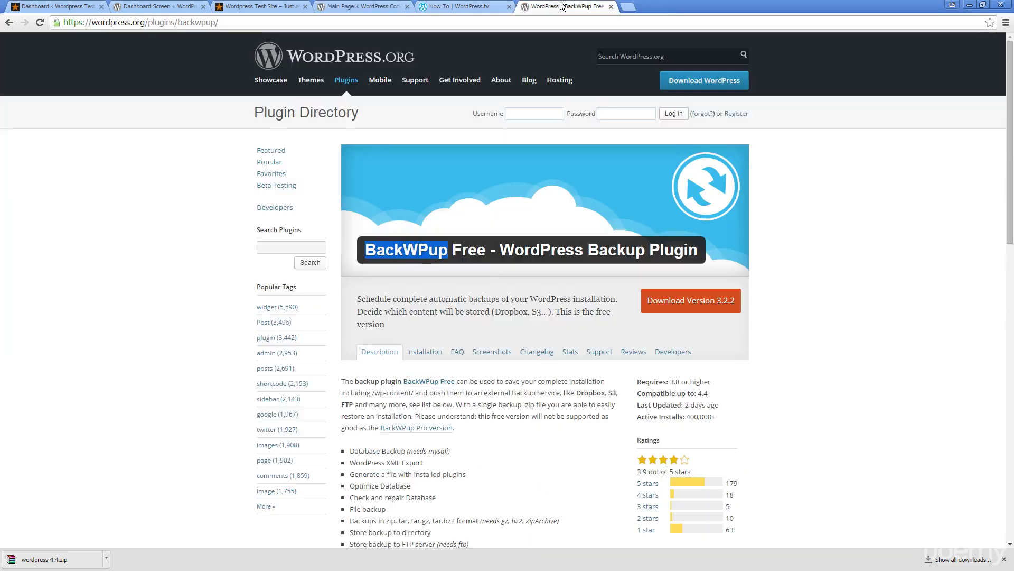